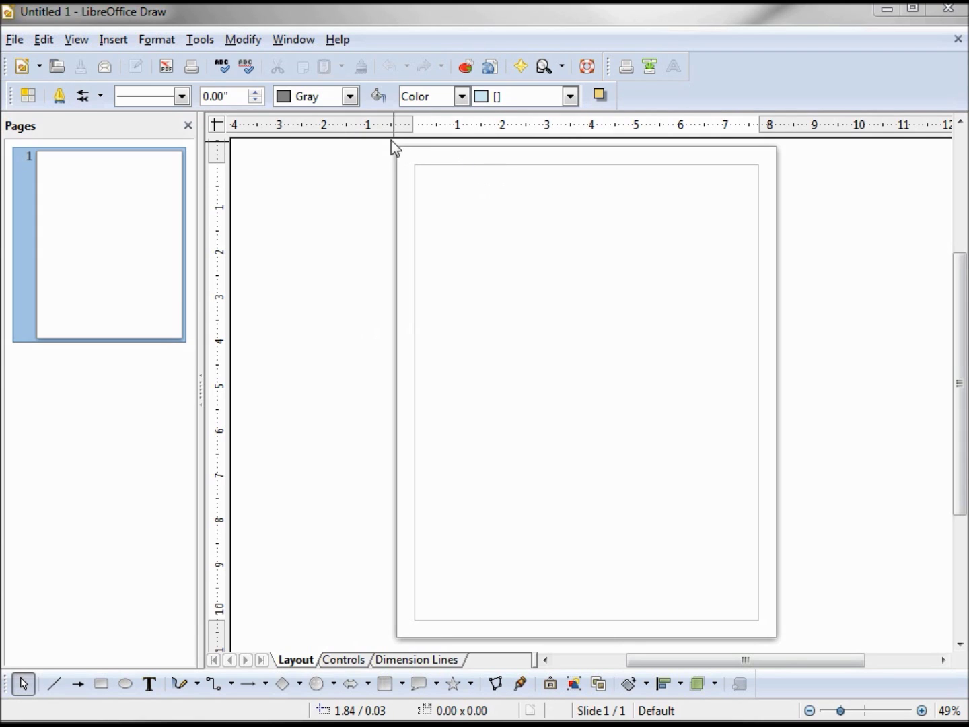
Step: Set the page's left, right, top and bottom margins to 0.25 inch each
left_click(156, 41)
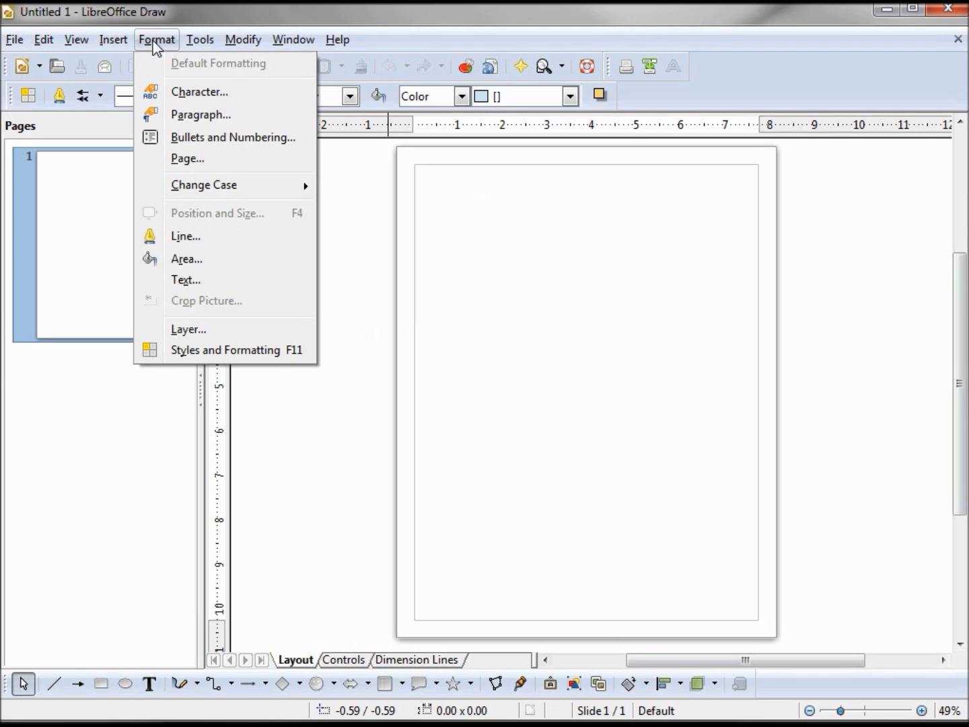
left_click(189, 161)
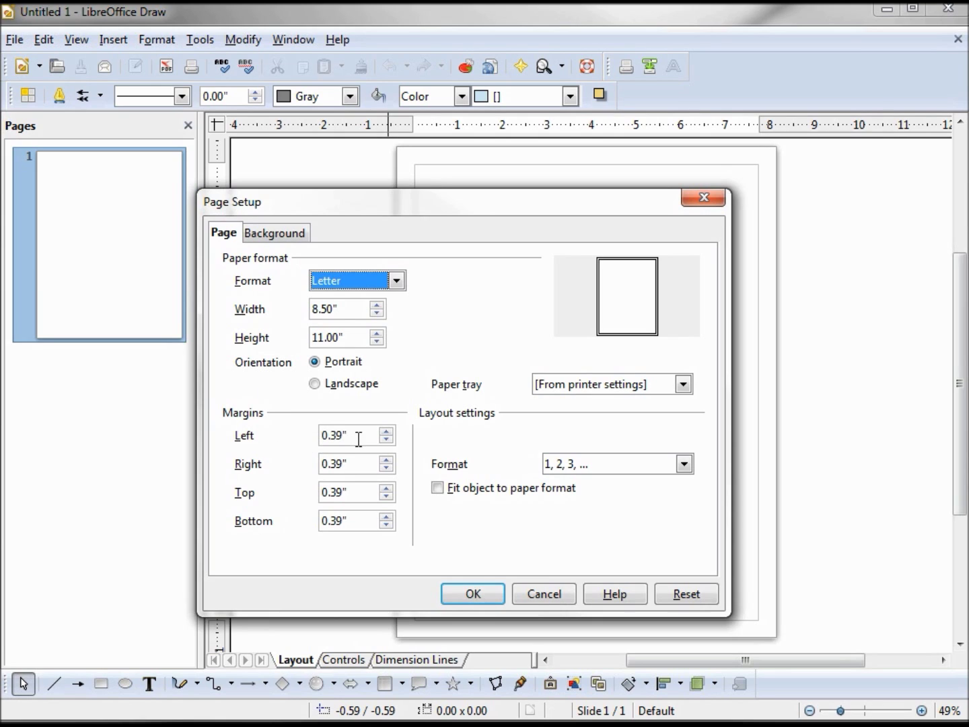
left_click_drag(356, 434, 307, 428)
type(".25")
key("Tab")
type(".25")
key("Tab")
type(".25")
key("Tab")
type(".25")
key("Tab")
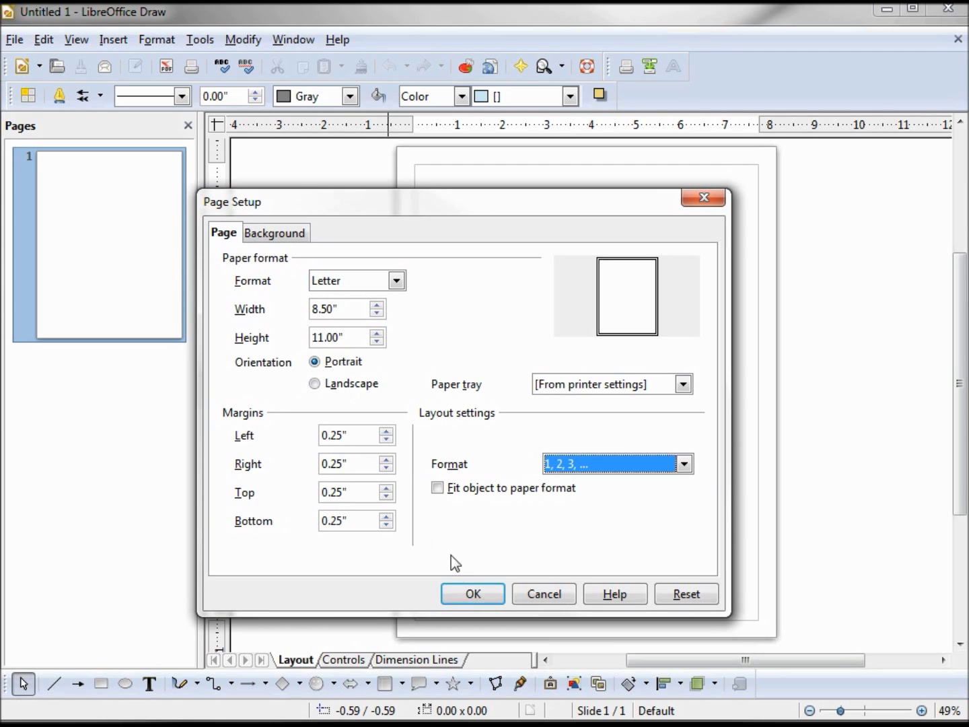
left_click(460, 597)
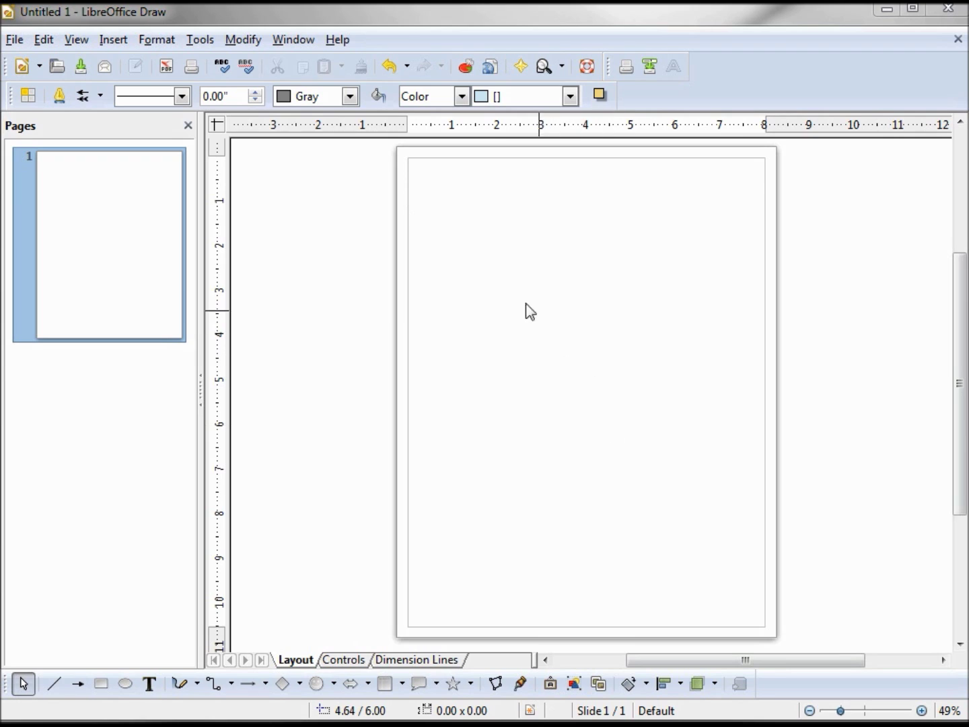
Step: Switch the horizontal ruler's unit to centimeters and back to inches
right_click(441, 127)
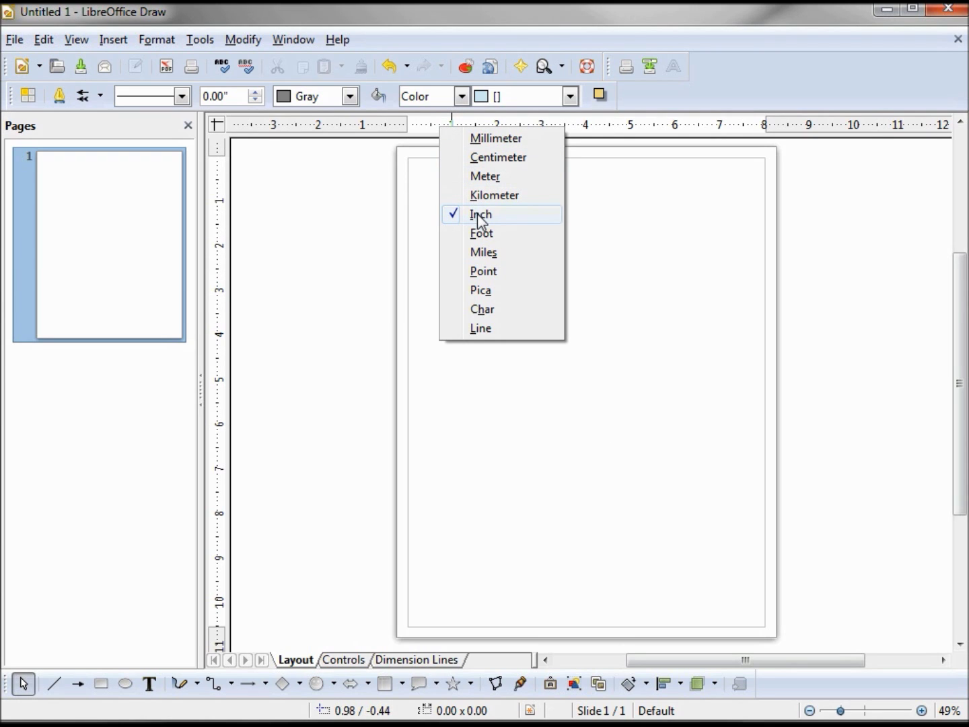
left_click(492, 158)
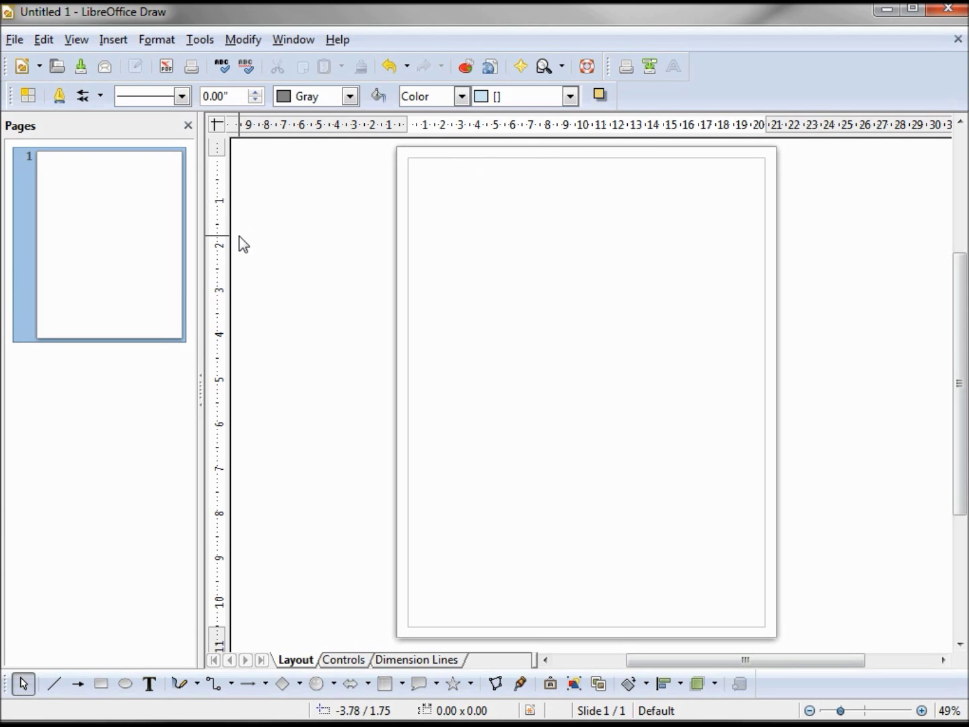
right_click(217, 254)
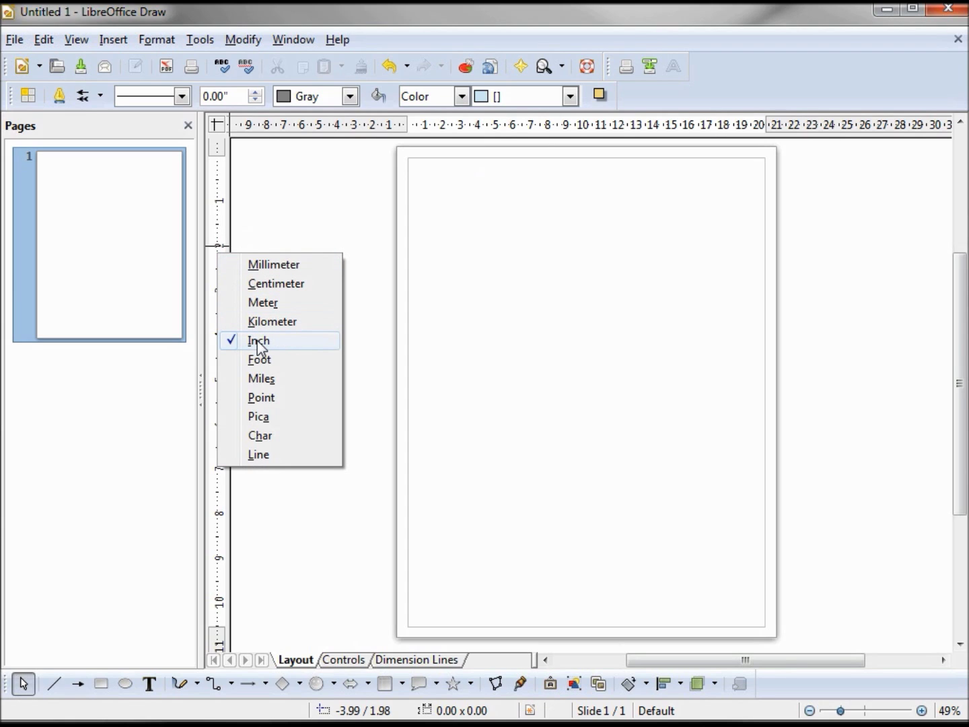
left_click(501, 128)
right_click(501, 121)
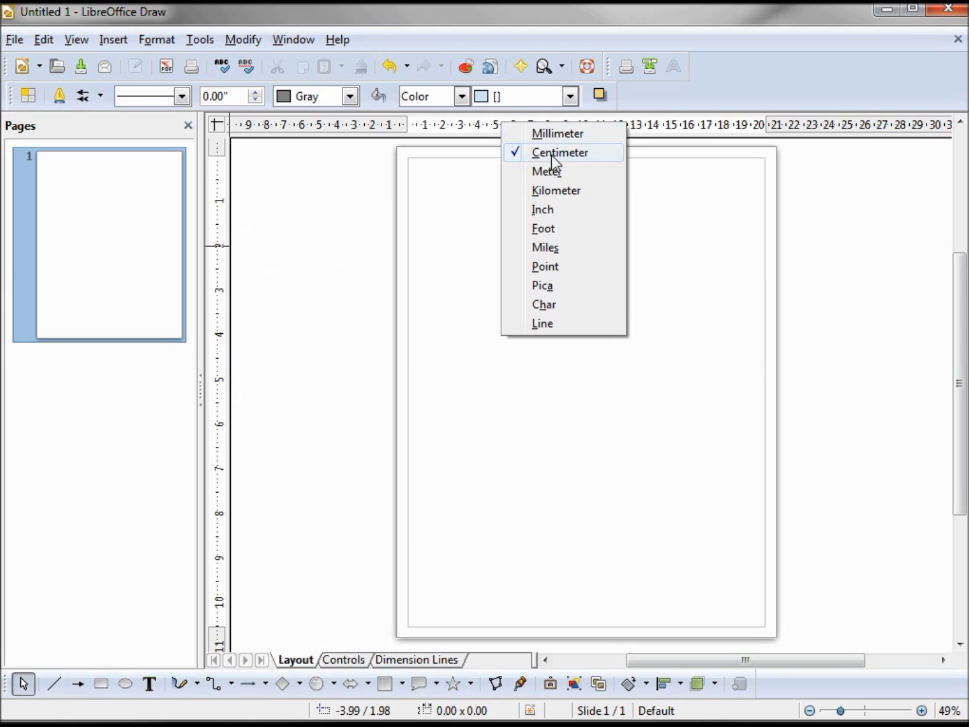
left_click(557, 209)
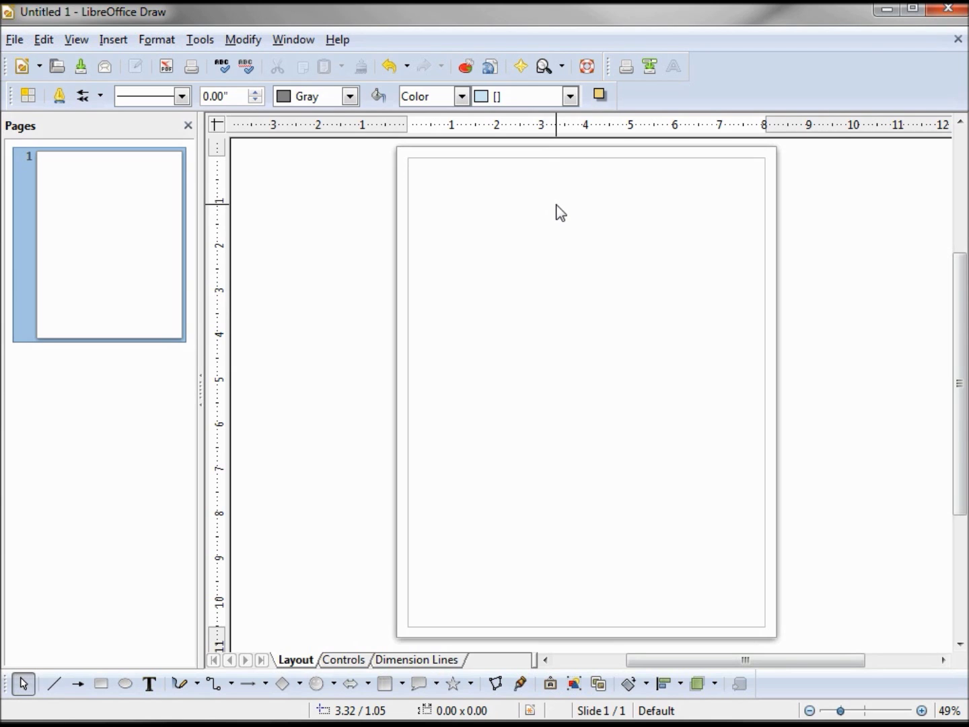
Step: Examine the unit of measurement choices in the LibreOffice Draw general options and cancel without applying changes
left_click(200, 42)
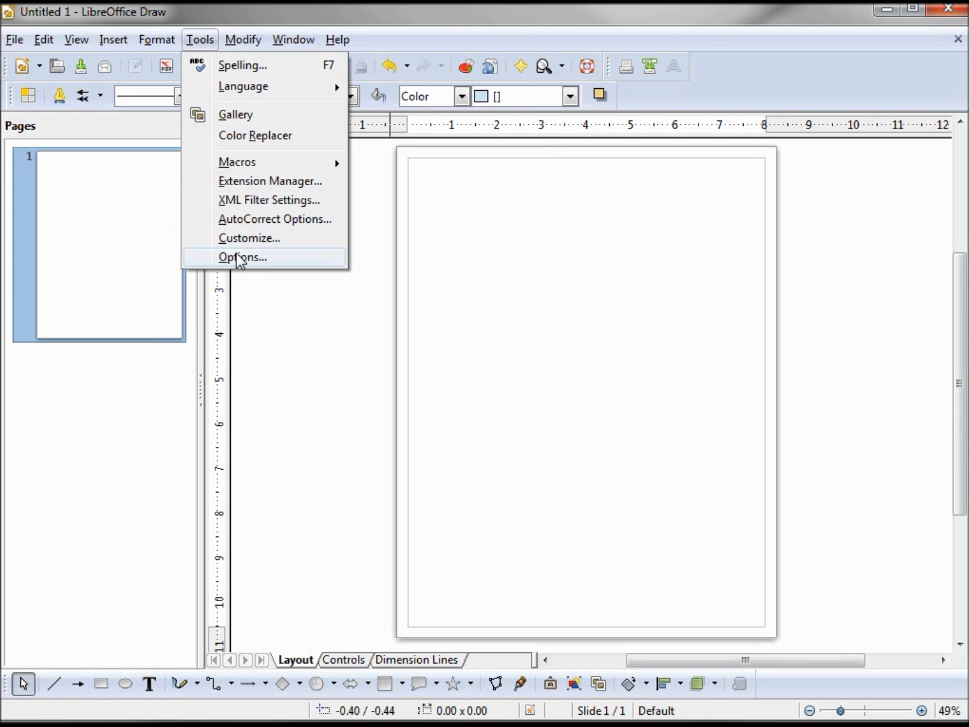
left_click(239, 258)
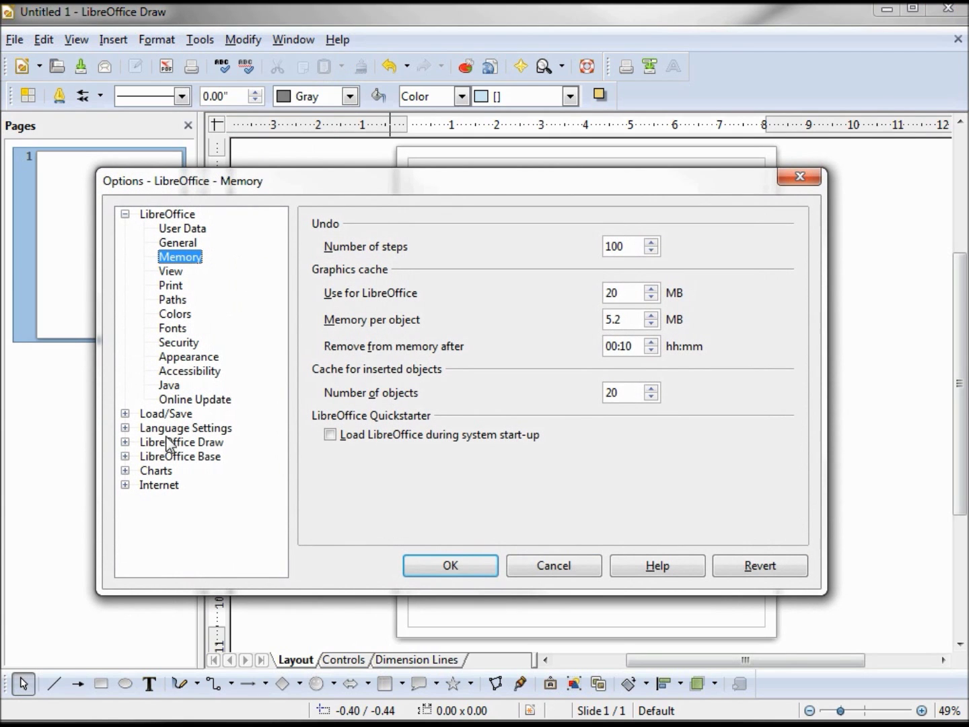
left_click(125, 442)
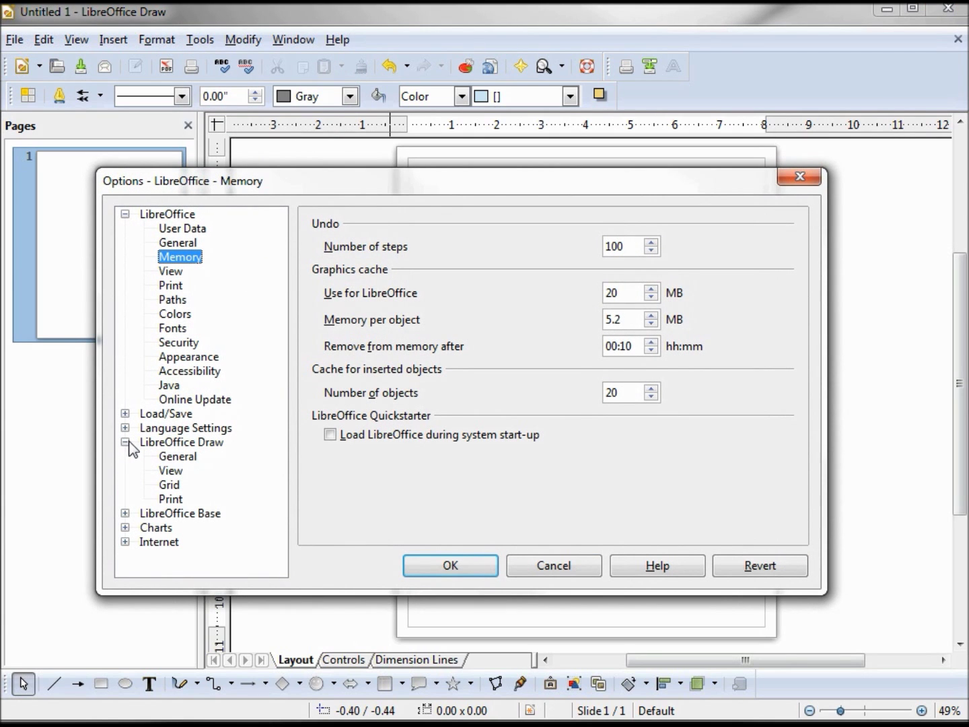
left_click(178, 461)
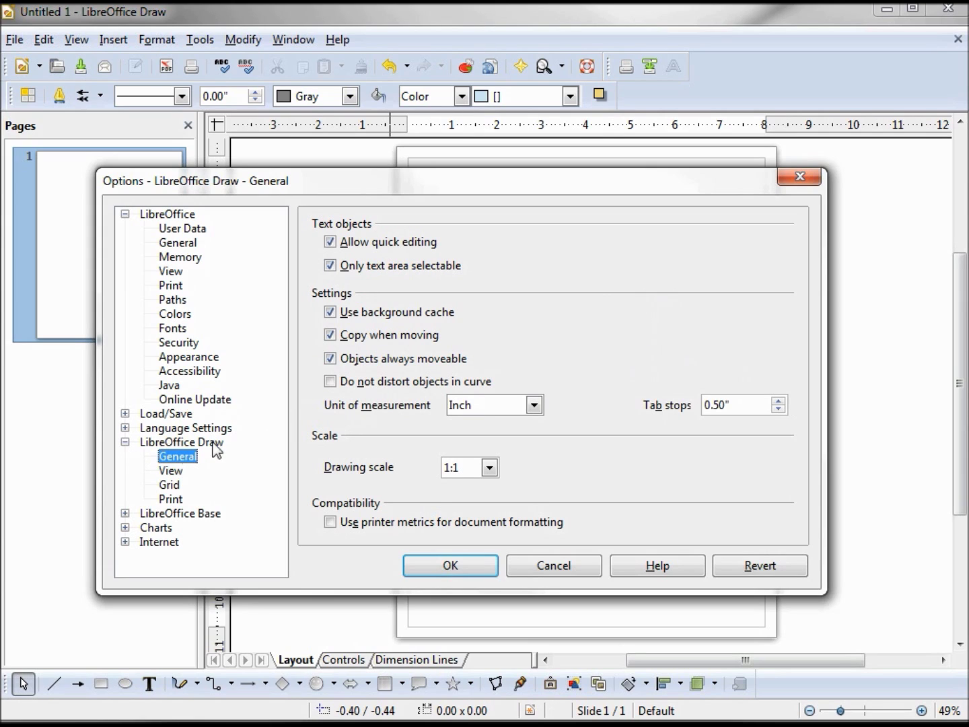
left_click(329, 334)
left_click(534, 406)
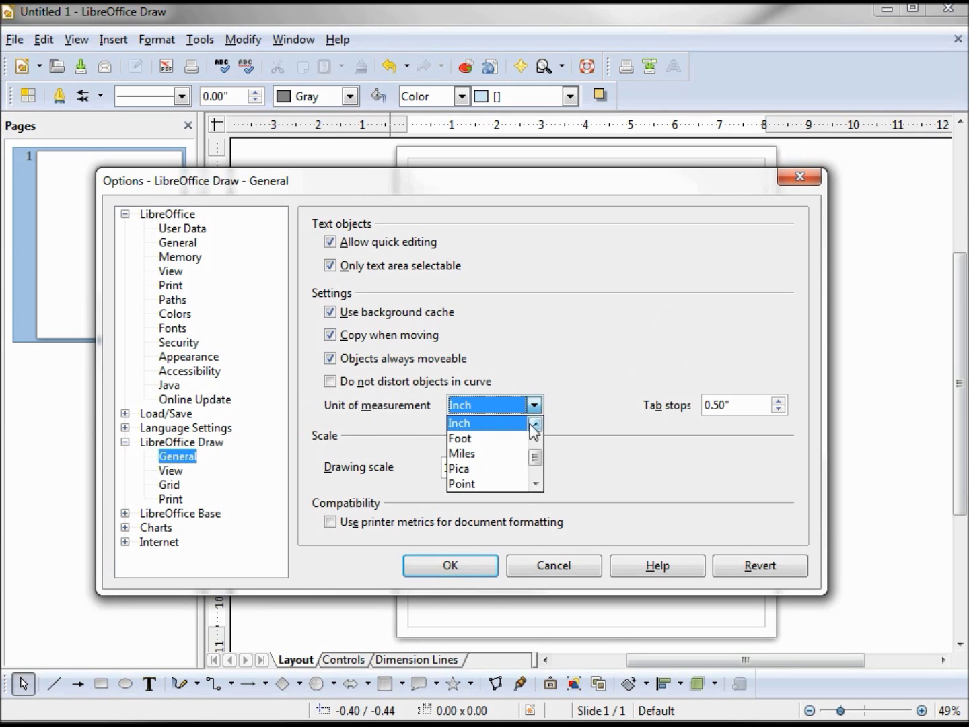
scroll(536, 458, "up", 2)
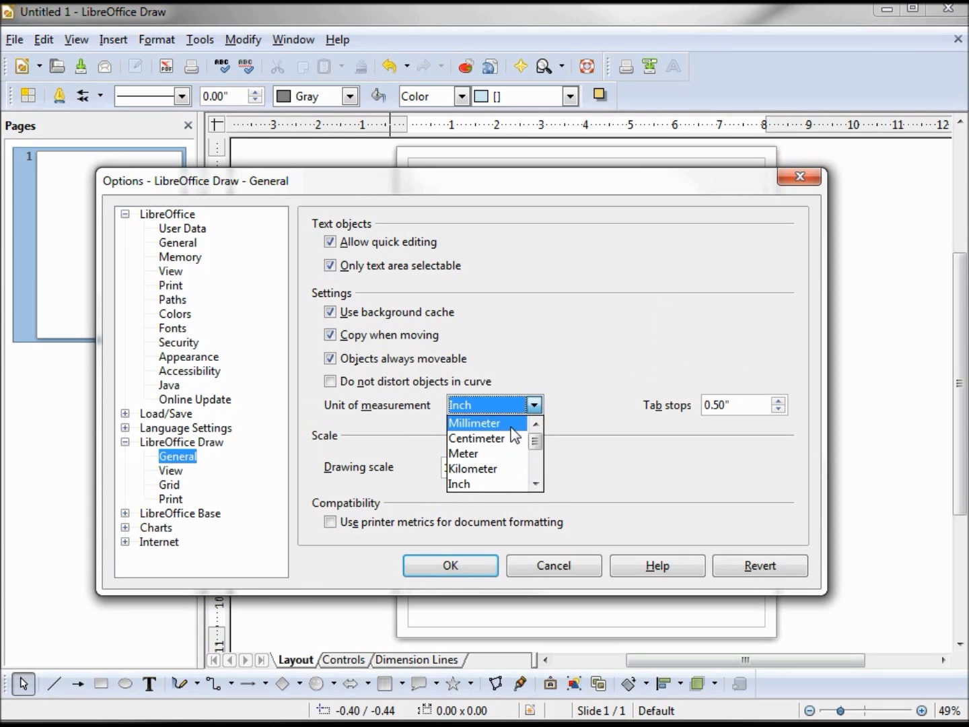
left_click(484, 483)
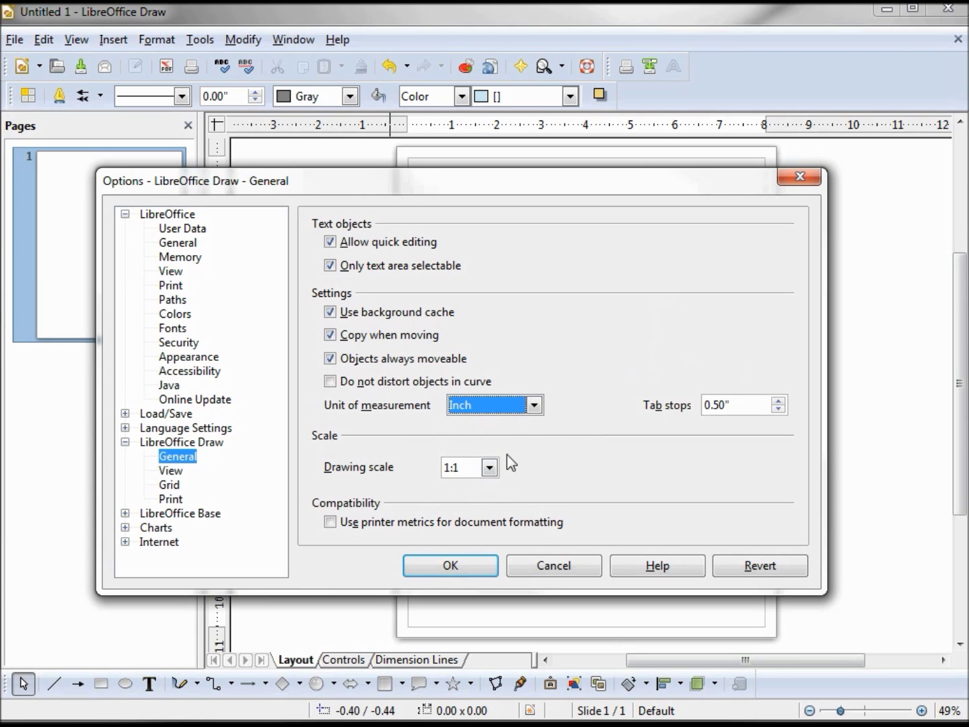
left_click(533, 566)
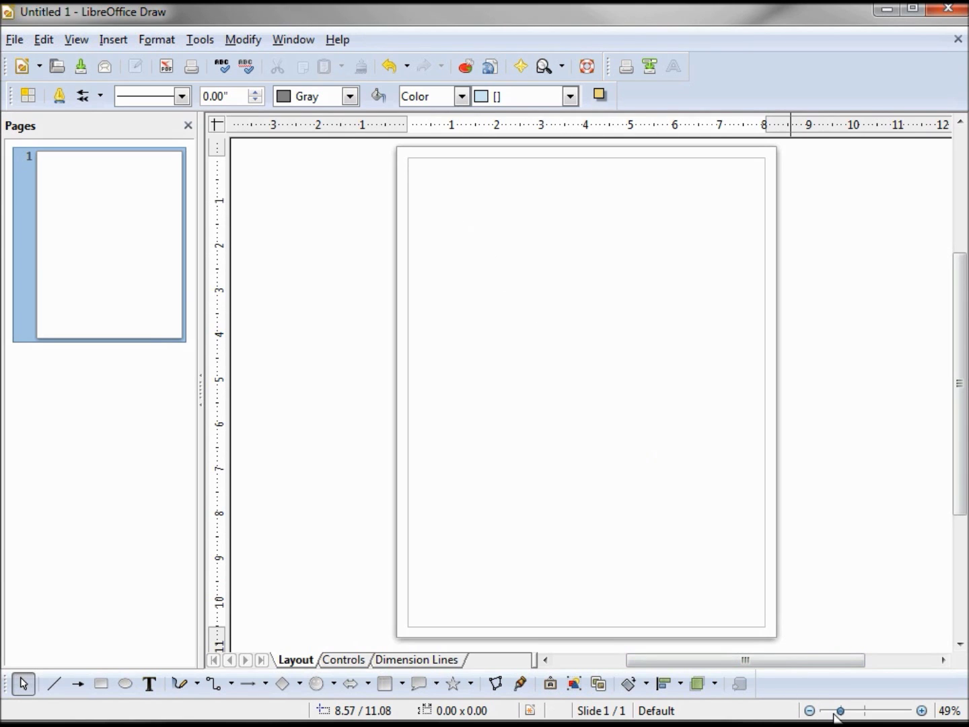
Step: Zoom the drawing to 100% and bring the page's upper-left corner into view
left_click_drag(841, 714, 865, 715)
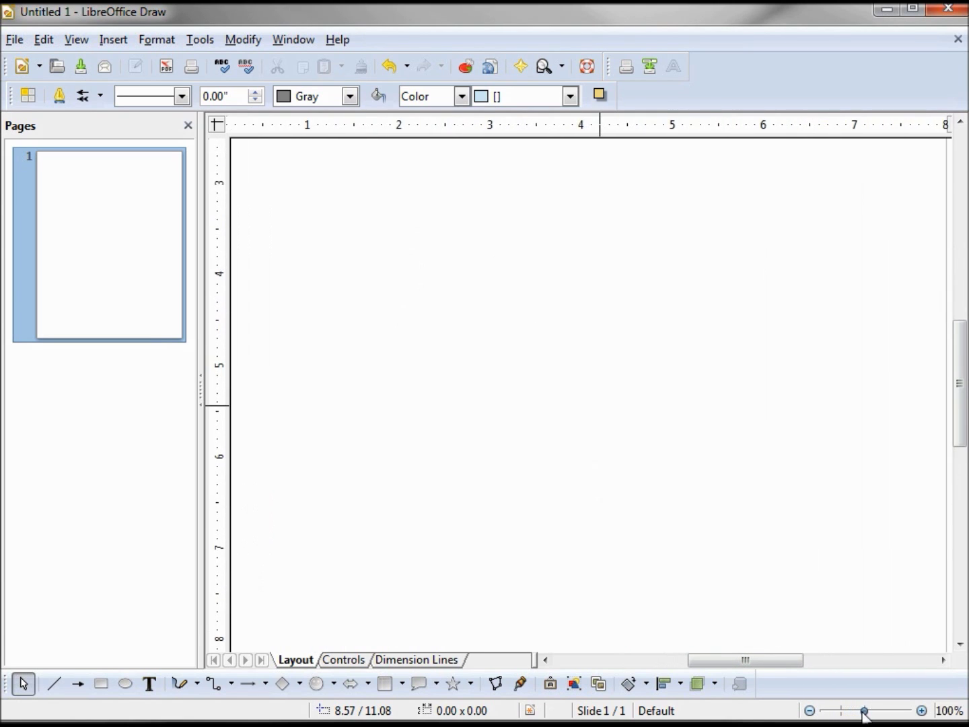
left_click(809, 710)
left_click(809, 711)
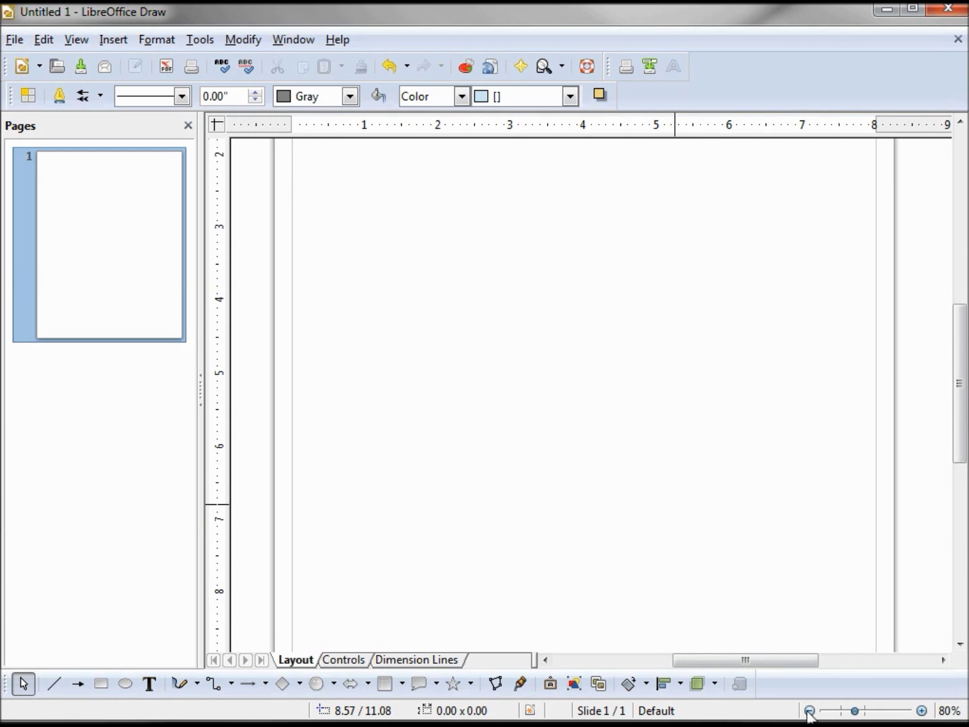
left_click(923, 712)
left_click(923, 712)
left_click(922, 711)
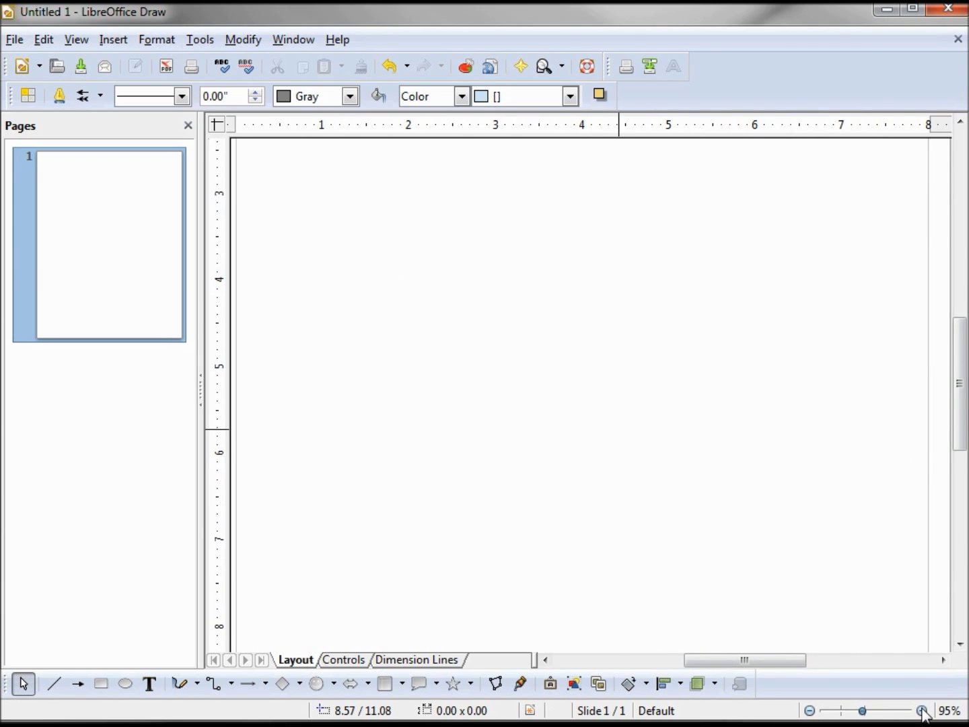
left_click(923, 712)
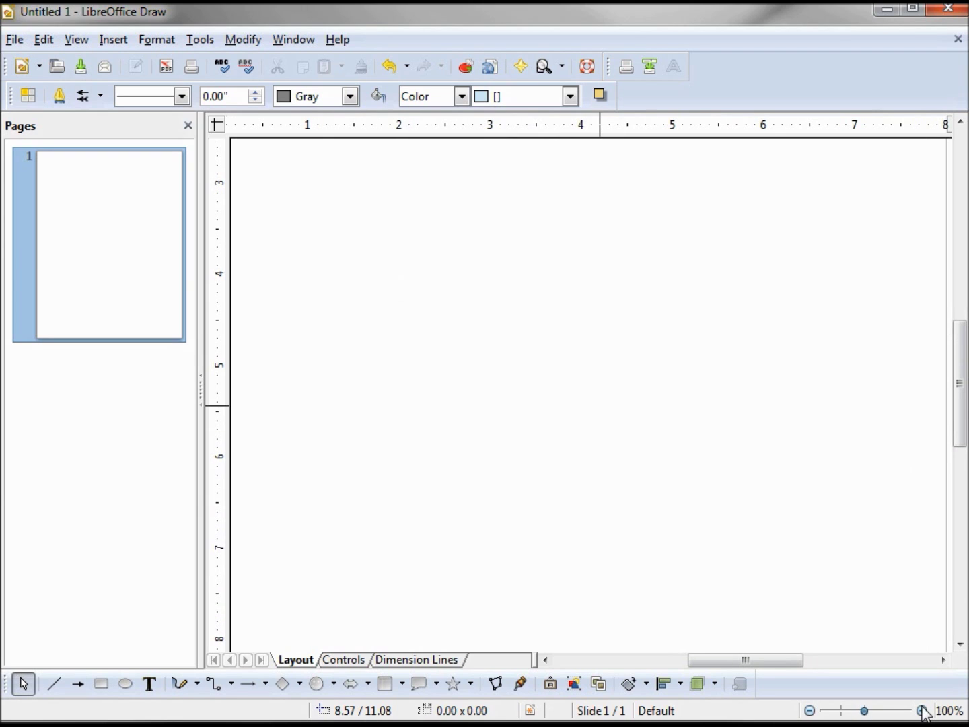
left_click_drag(961, 437, 962, 319)
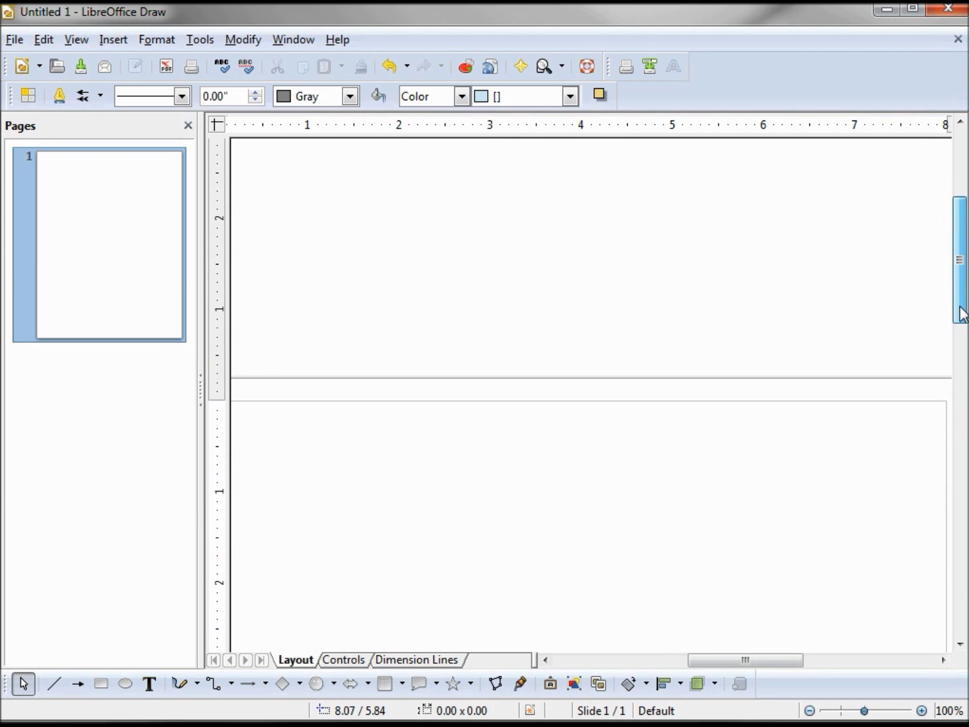
left_click_drag(772, 664, 731, 664)
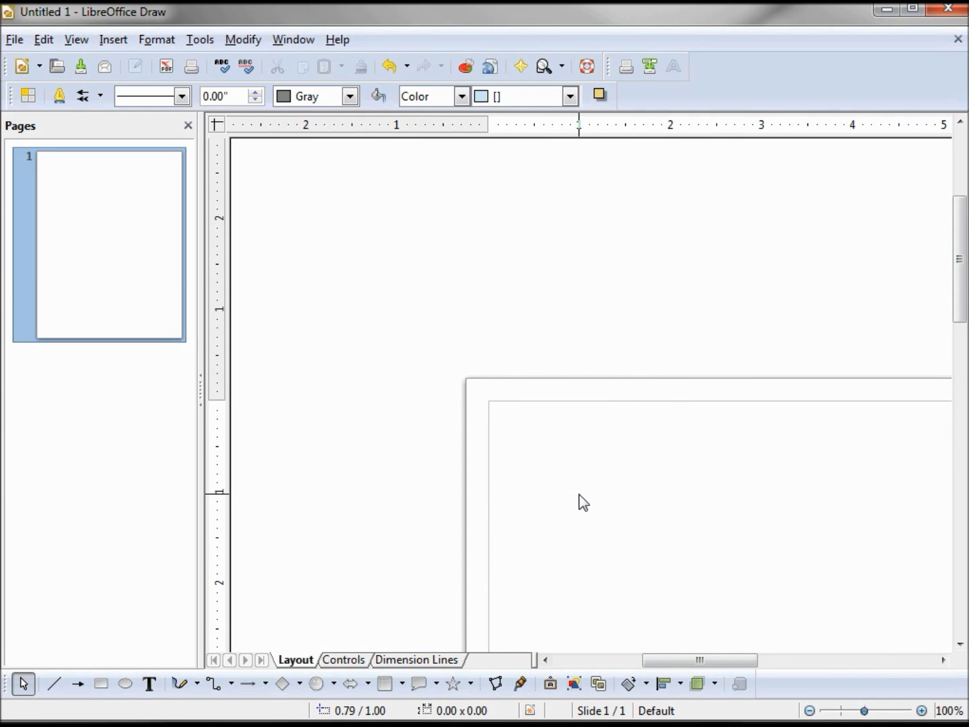
Step: Draw a rectangle about 2.00 by 0.95 inches, starting about 1.00 inch across and 1.00 inch down inside the page margins
scroll(579, 493, "down", 3, "ctrl")
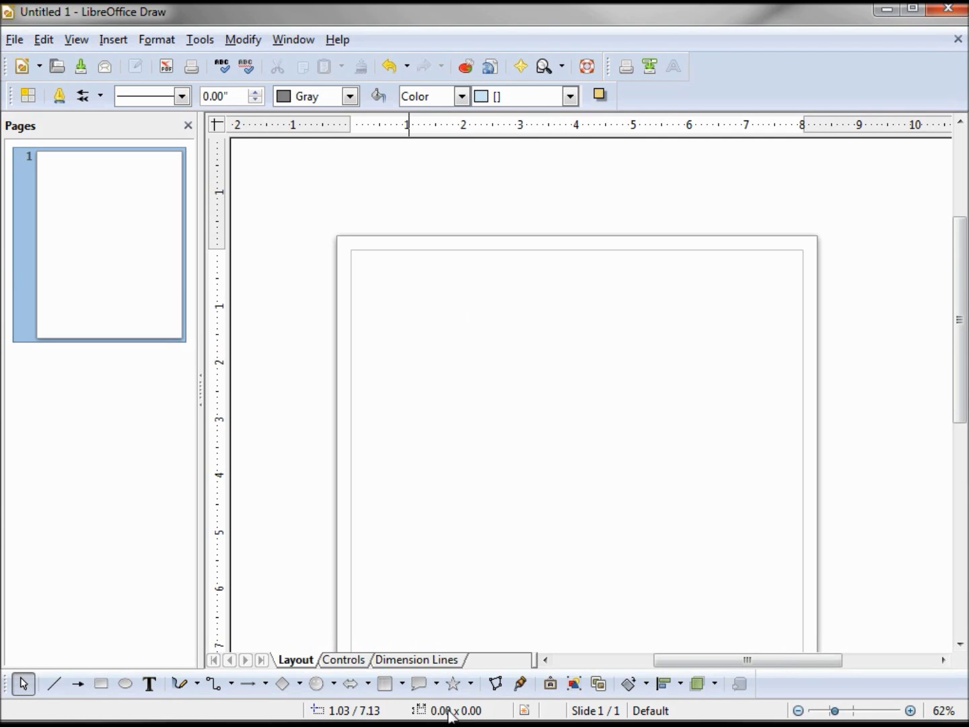
left_click(103, 684)
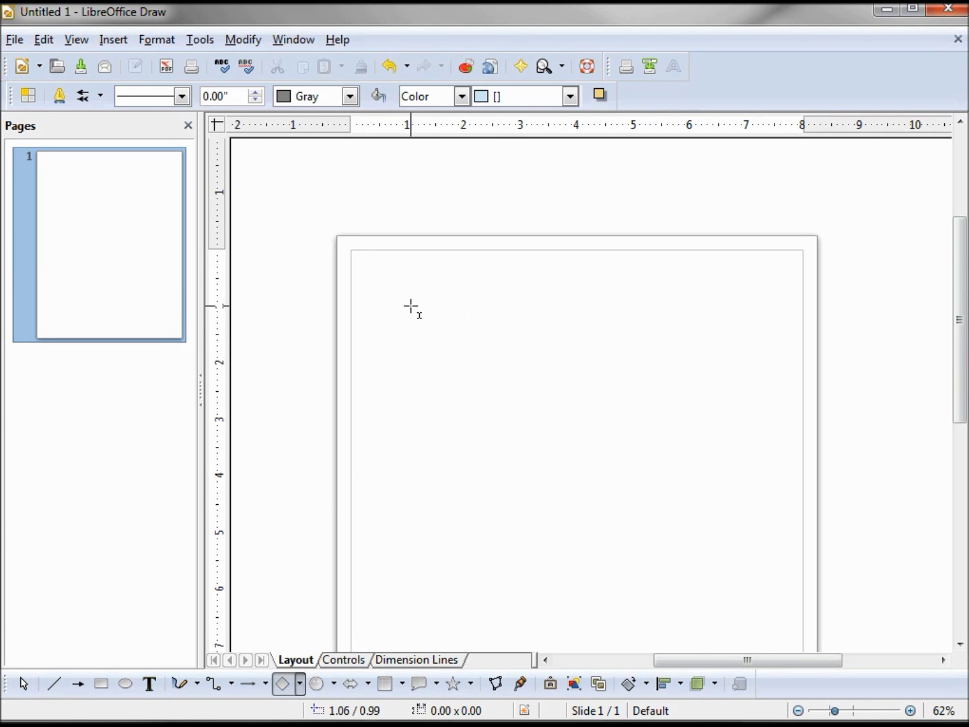
mouse_move(408, 306)
left_mouse_down()
mouse_move(525, 305)
mouse_move(530, 367)
mouse_move(530, 355)
mouse_move(517, 355)
mouse_move(520, 362)
left_mouse_up()
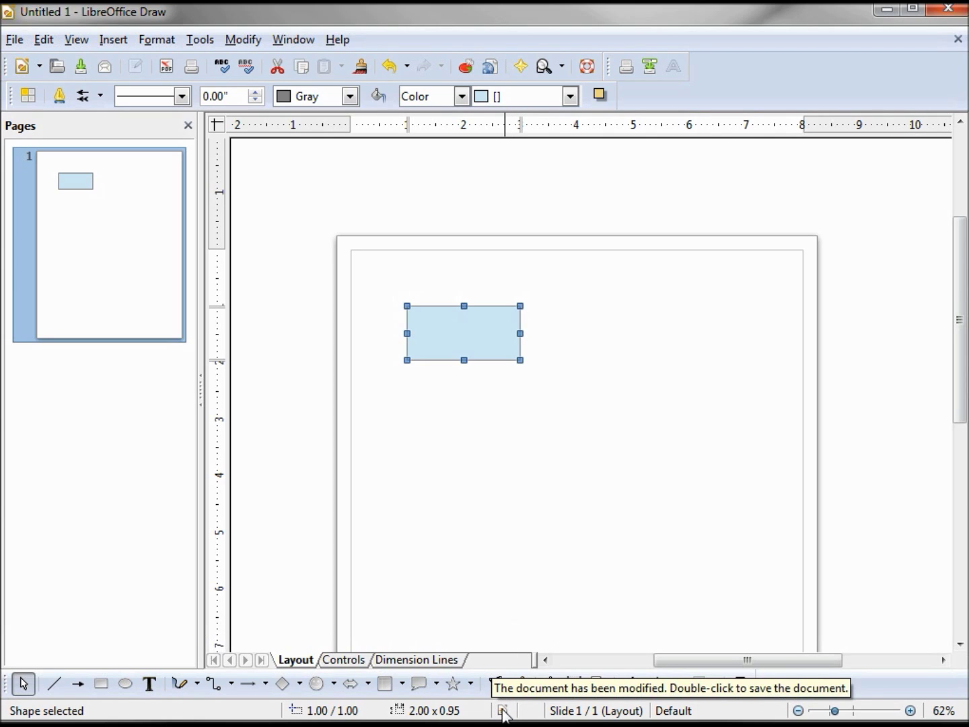
Step: Switch the Tips option off and on again in the LibreOffice general options and accept the dialog
left_click(199, 40)
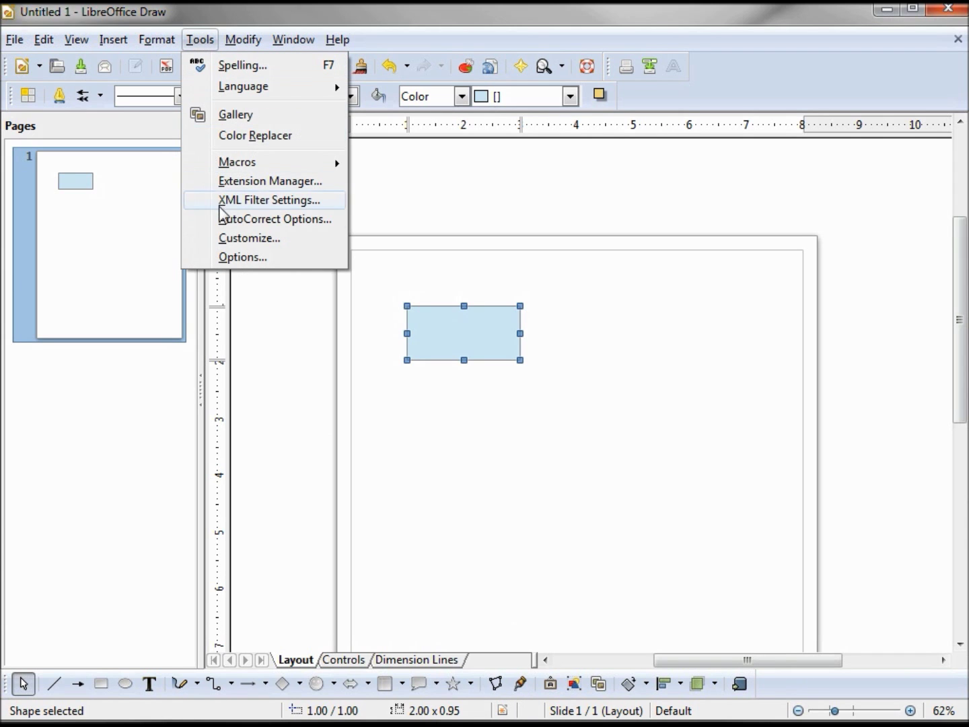
left_click(238, 258)
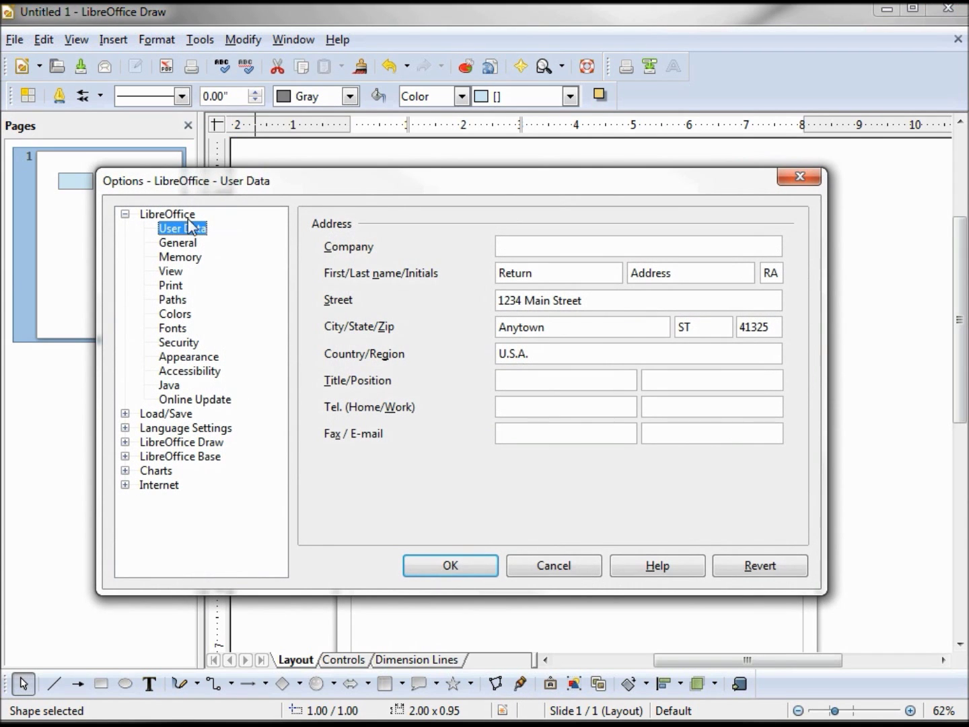
left_click(188, 241)
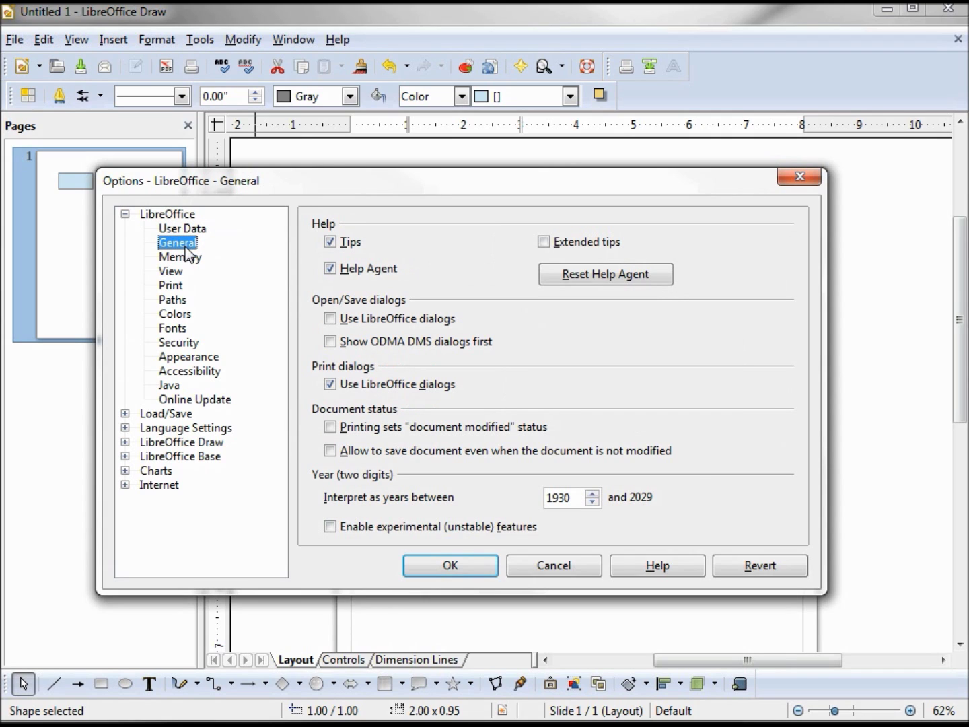
left_click(330, 242)
left_click(331, 243)
left_click(455, 569)
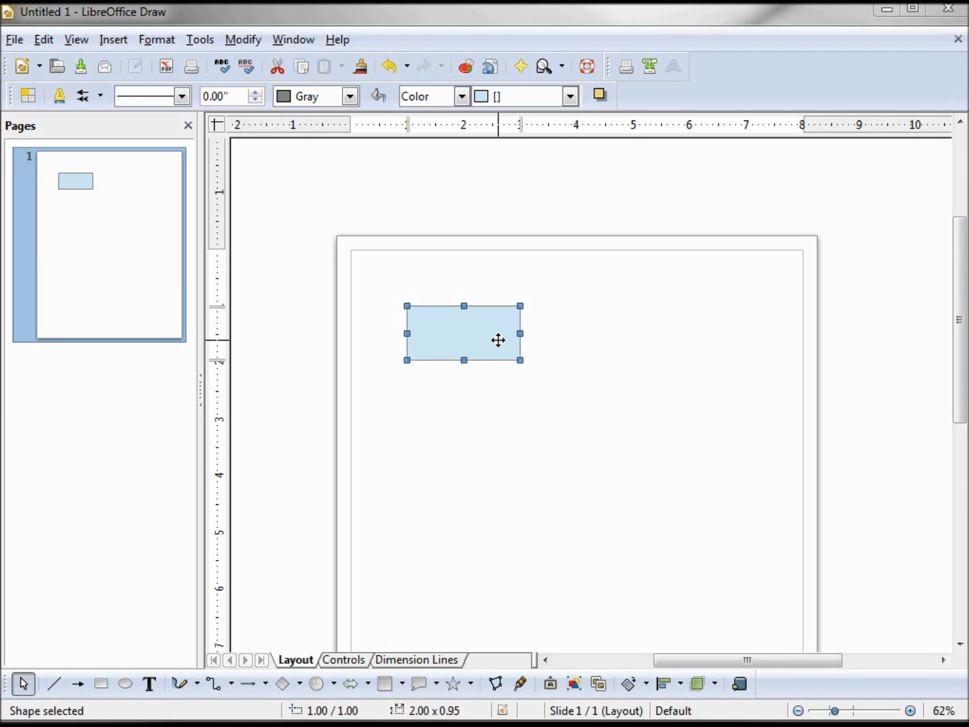
Step: Delete the selected blue rectangle and undo the deletion
key("Delete")
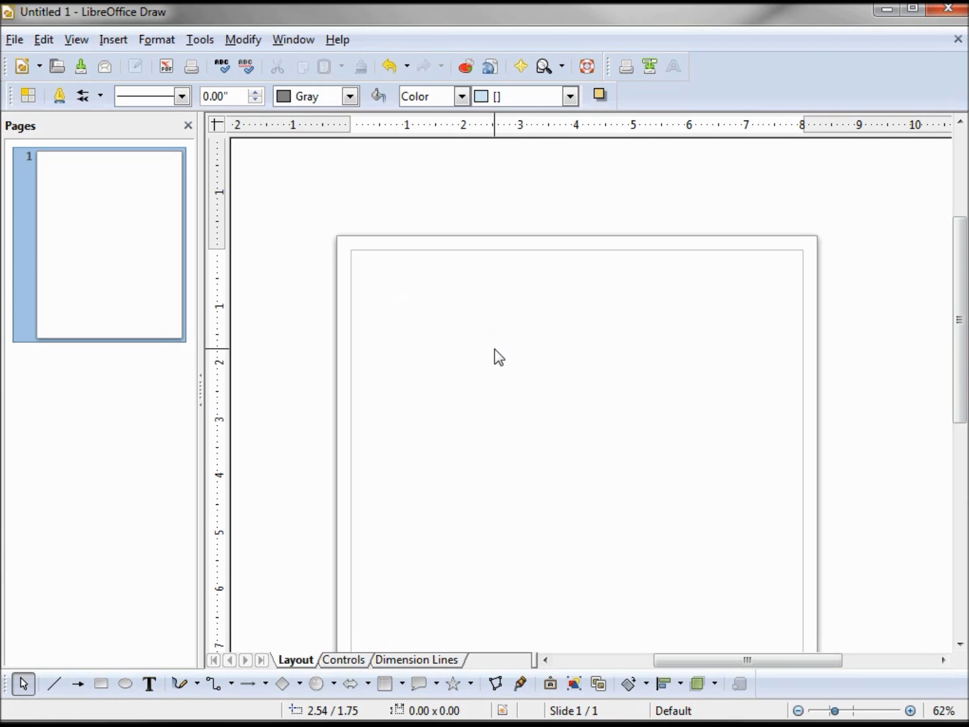
left_click(389, 68)
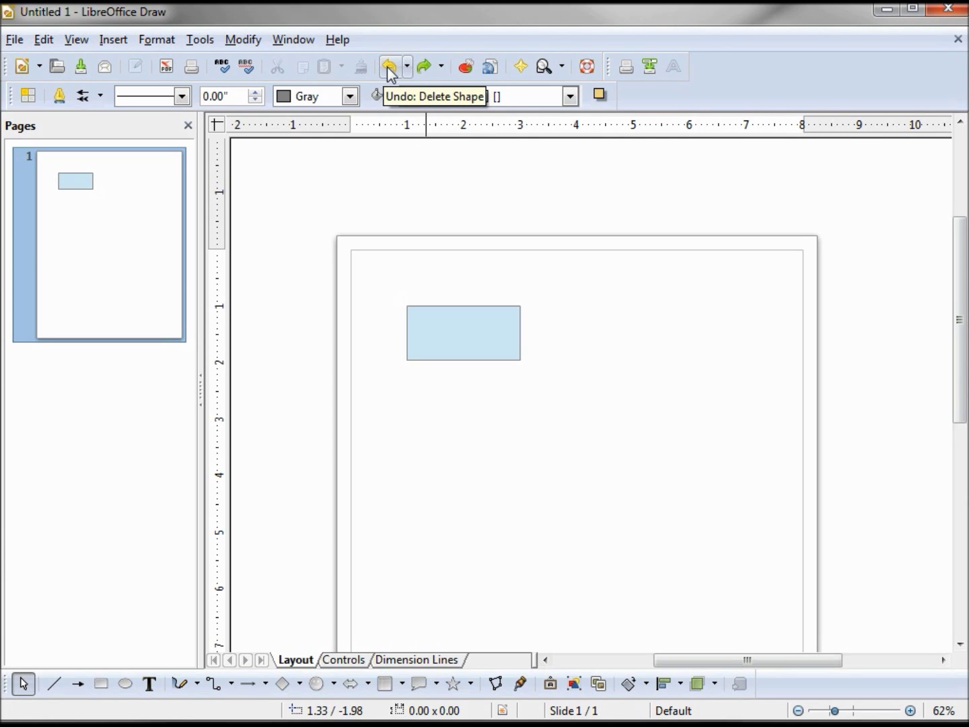
Step: Select the blue rectangle with a surrounding selection area and cut it from the page
left_click_drag(384, 291, 541, 390)
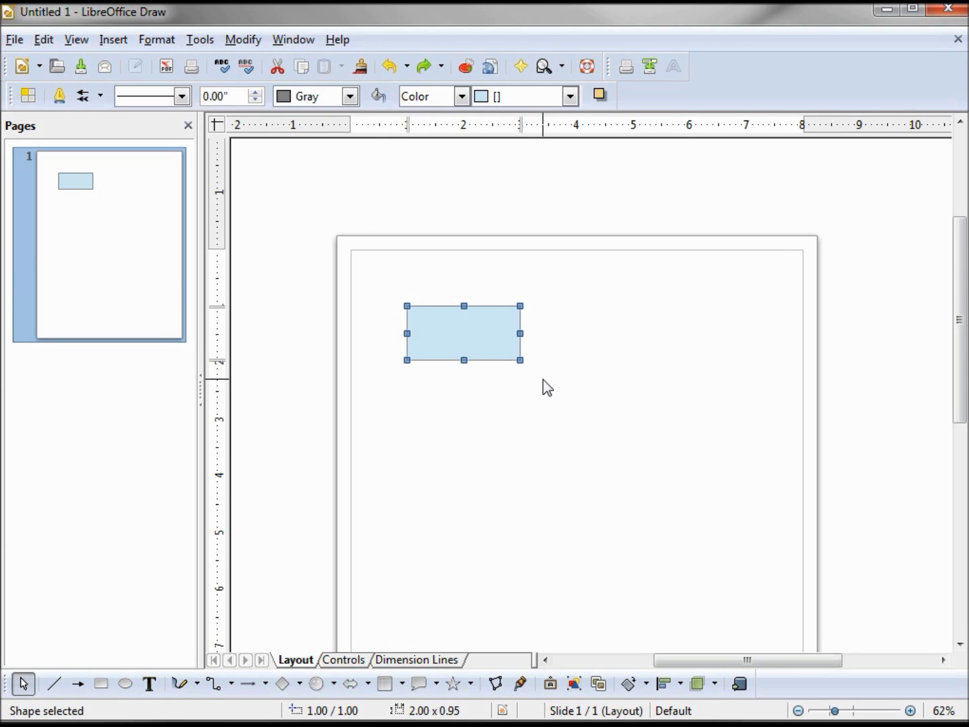
right_click(487, 349)
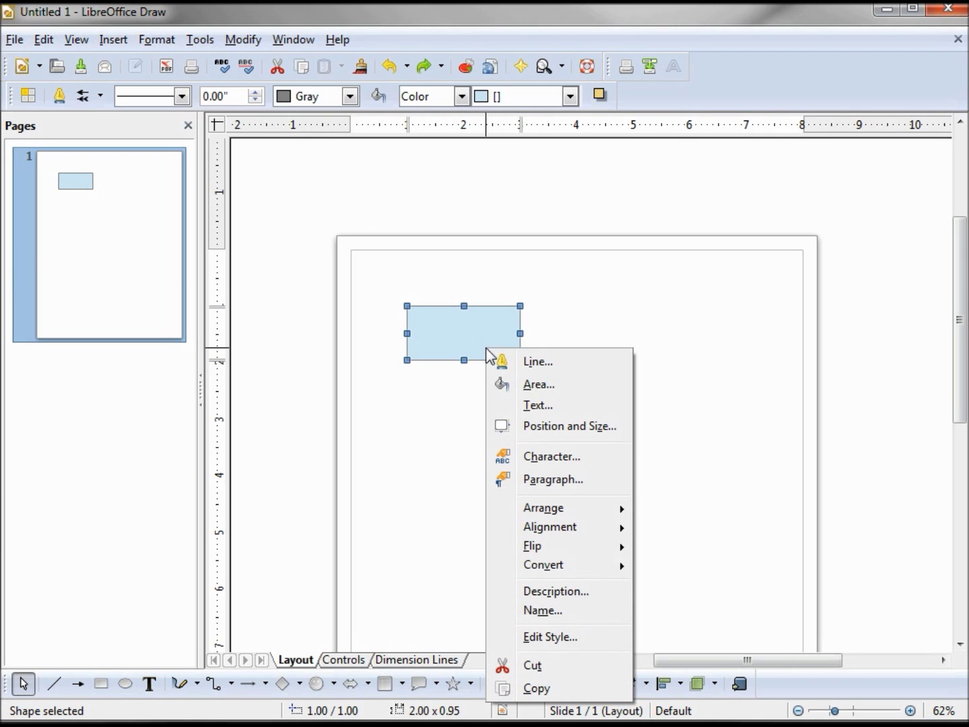
left_click(548, 667)
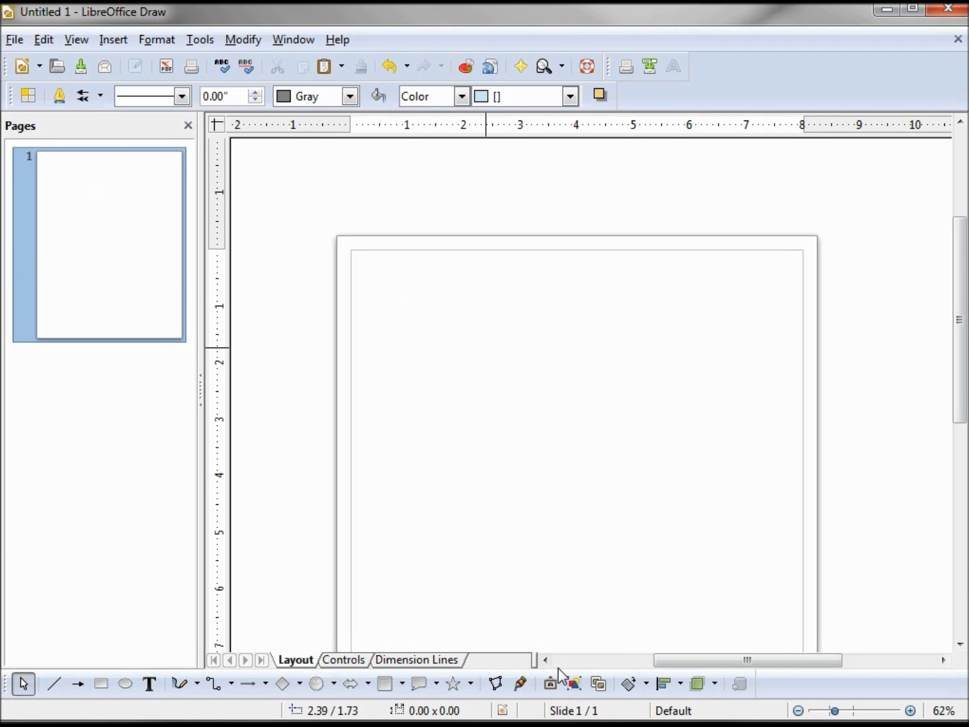